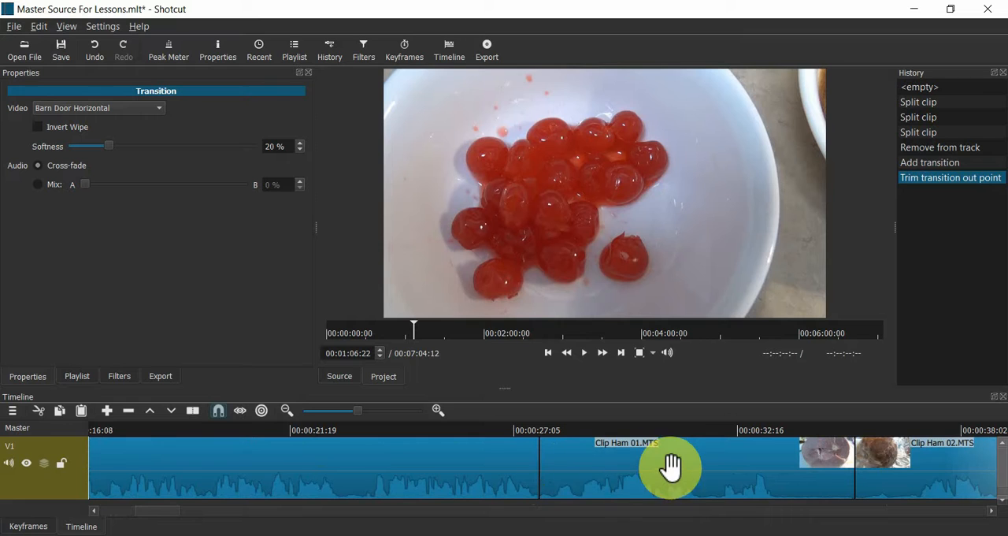
- Play through the split-off end segment of Clip Ham 01.MTS on track V1 and remove that segment from the track
{"action": "left_click", "coordinate": [702, 476]}
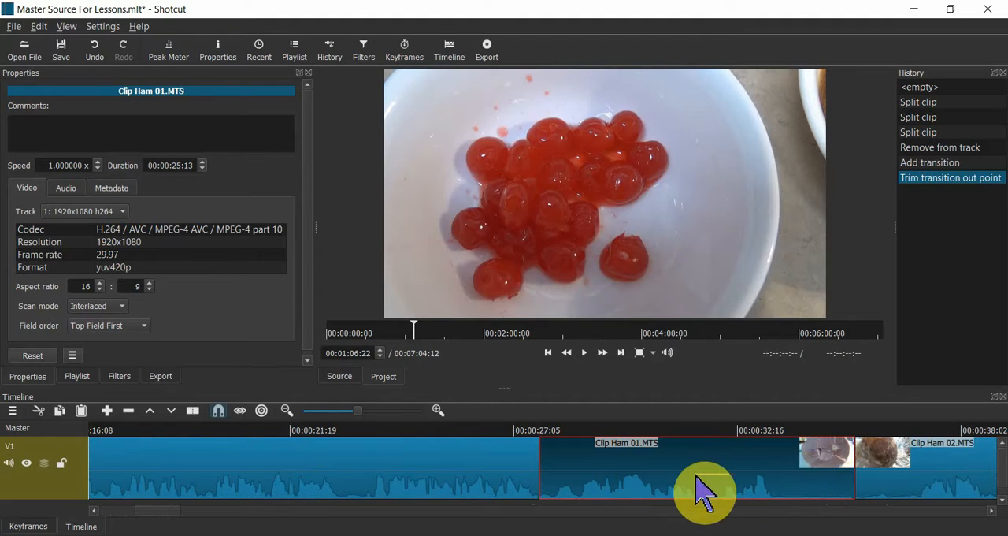
{"action": "left_click", "coordinate": [478, 434]}
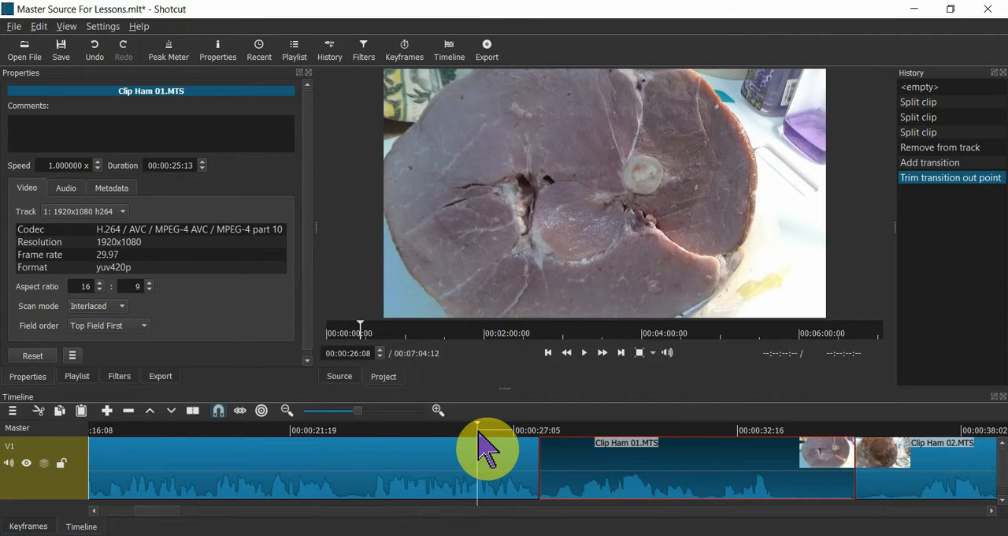
{"action": "key", "text": "space"}
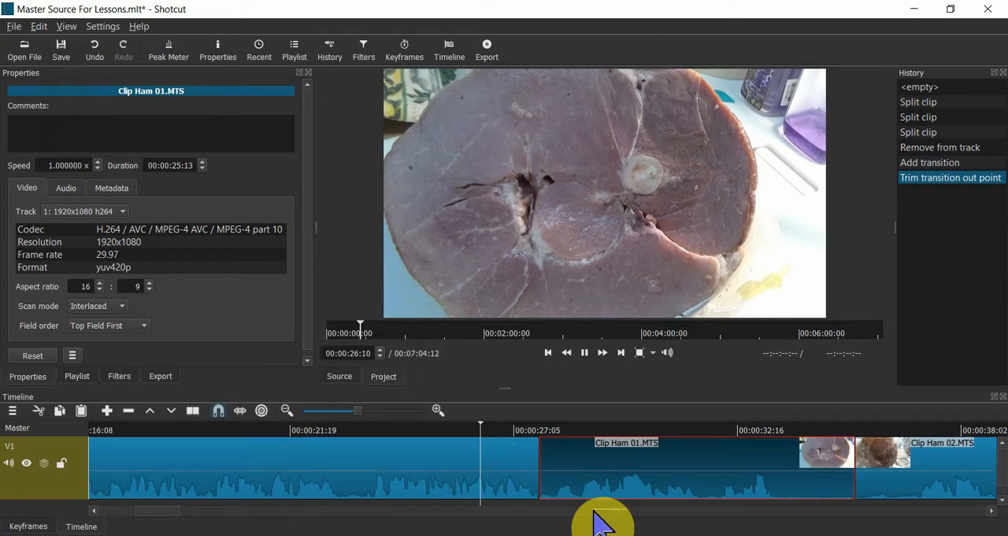
{"action": "left_click", "coordinate": [537, 455]}
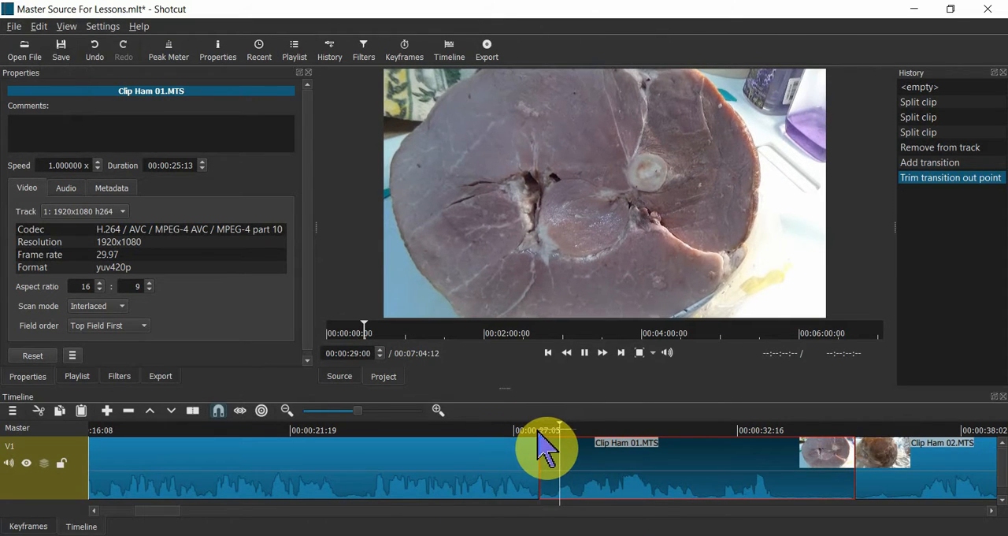
{"action": "left_click", "coordinate": [537, 431]}
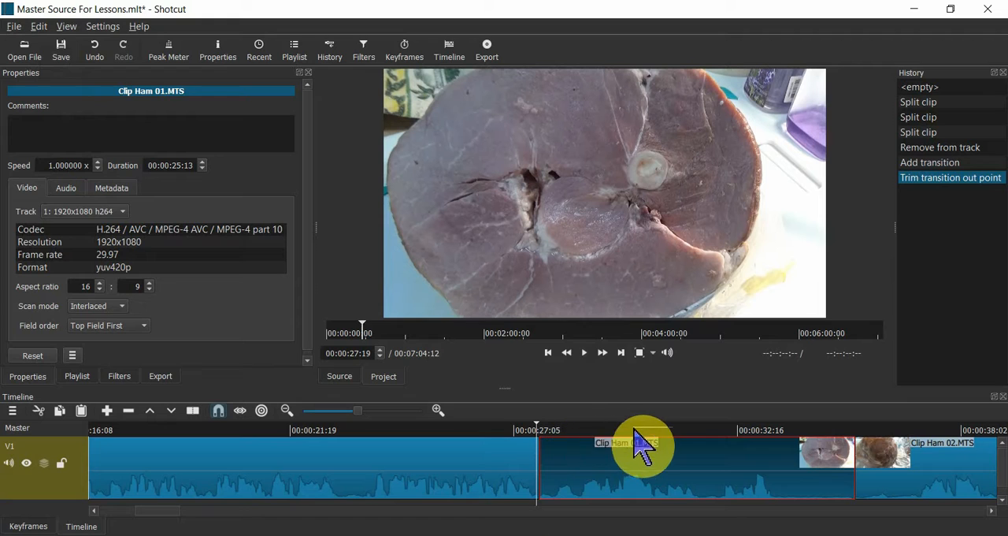
{"action": "key", "text": "space"}
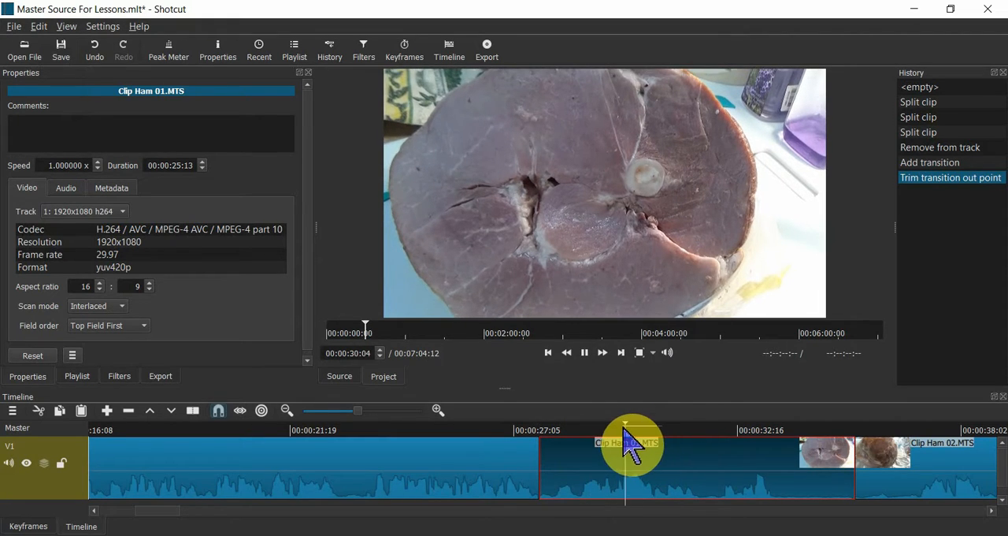
{"action": "key", "text": "space"}
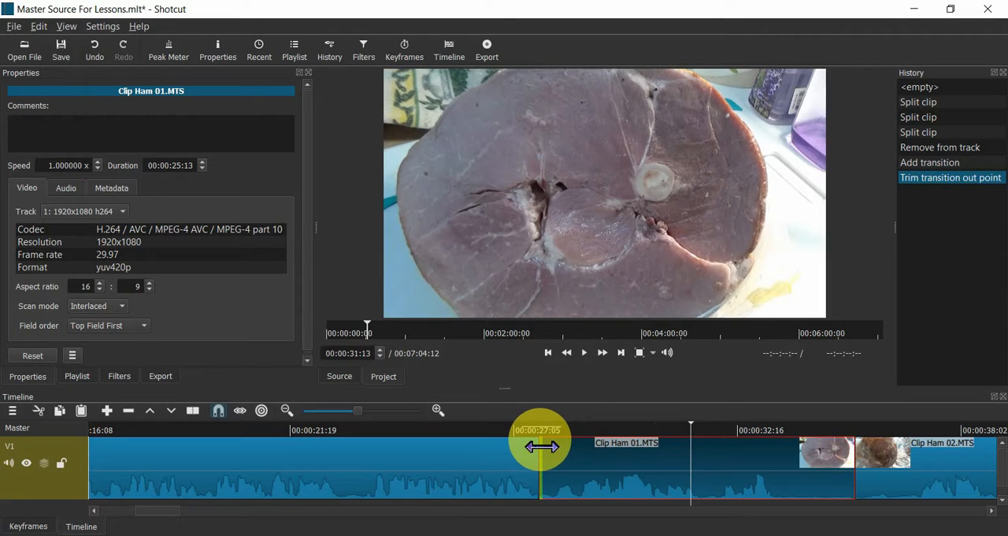
{"action": "right_click", "coordinate": [618, 472]}
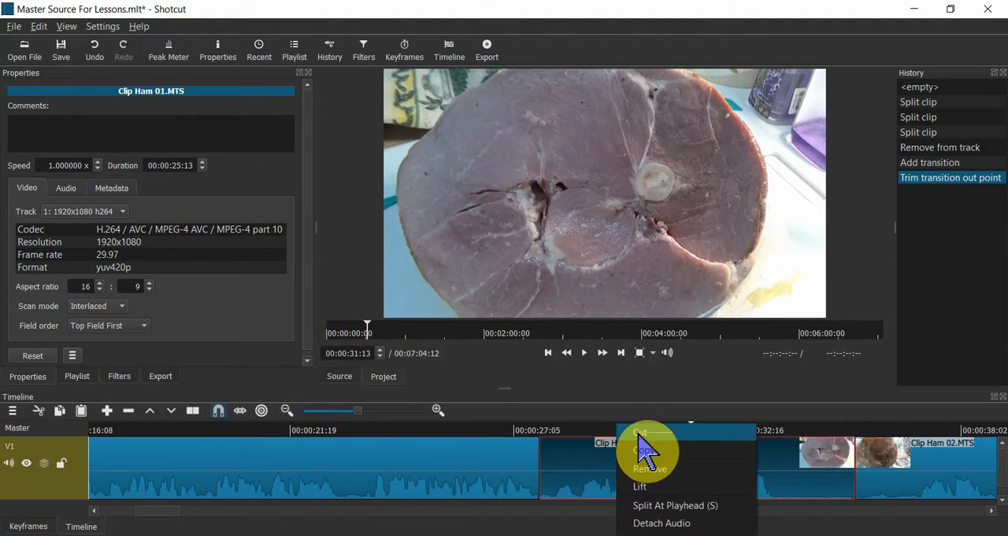
{"action": "left_click", "coordinate": [647, 467]}
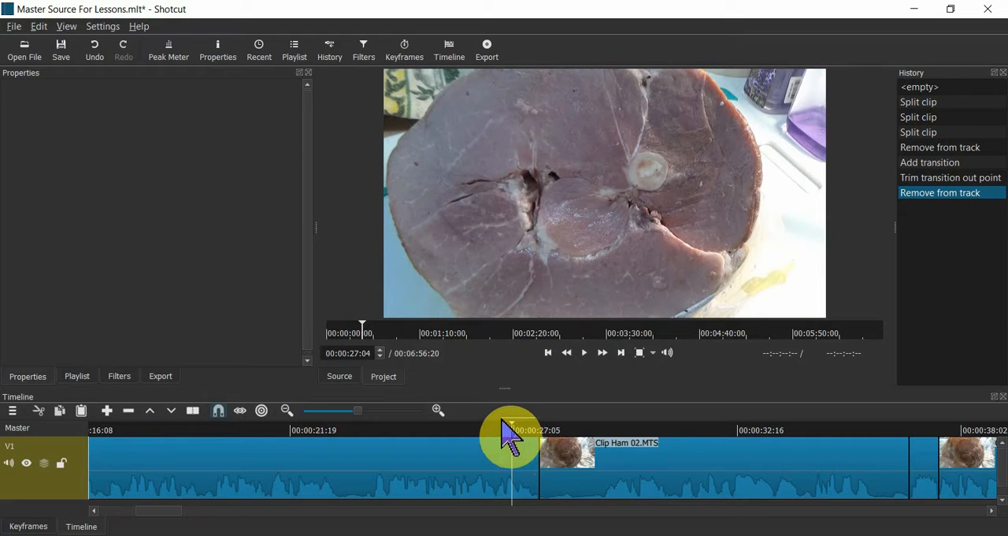
- Play back across the cut between Clip Ham 01.MTS and Clip Ham 02.MTS to check how the clips join
{"action": "key", "text": "space"}
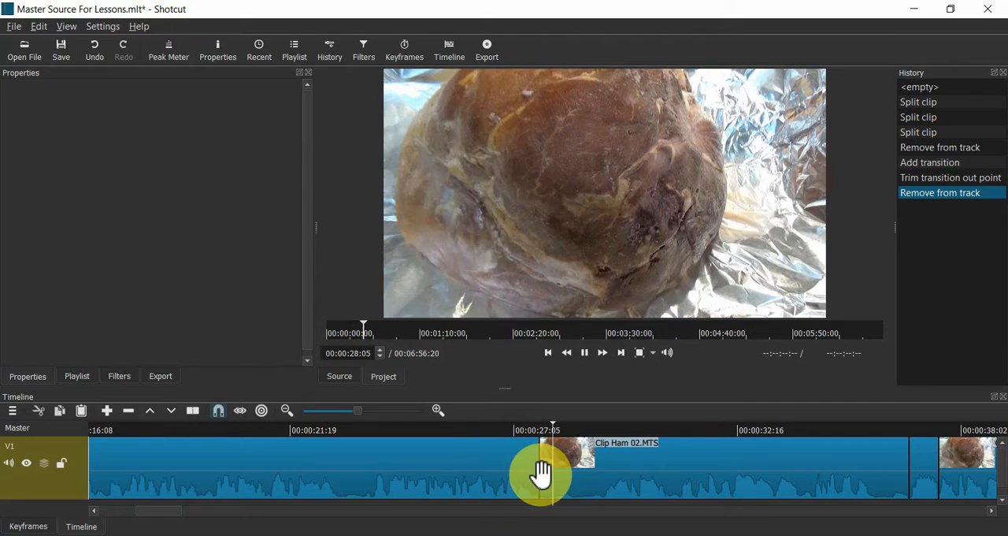
{"action": "key", "text": "space"}
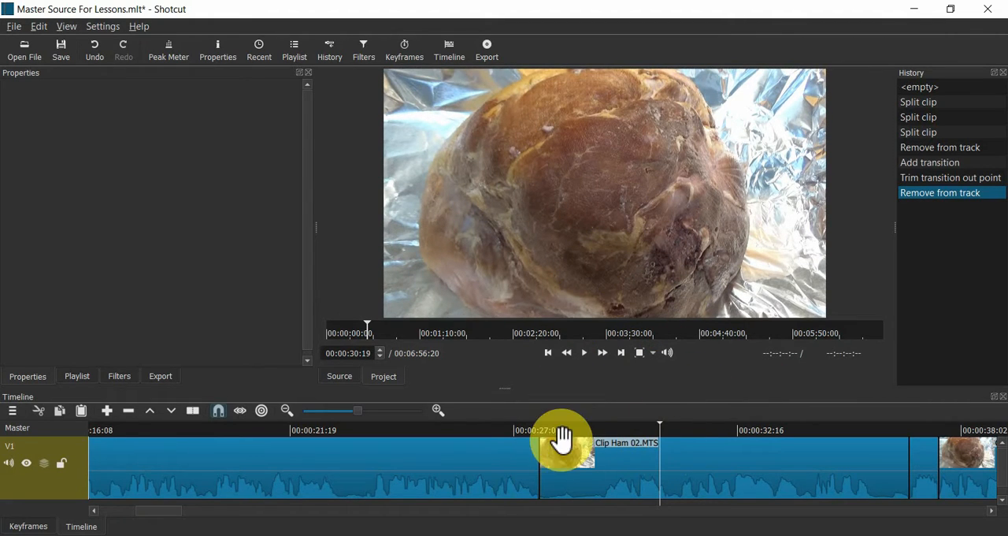
{"action": "left_click", "coordinate": [451, 433]}
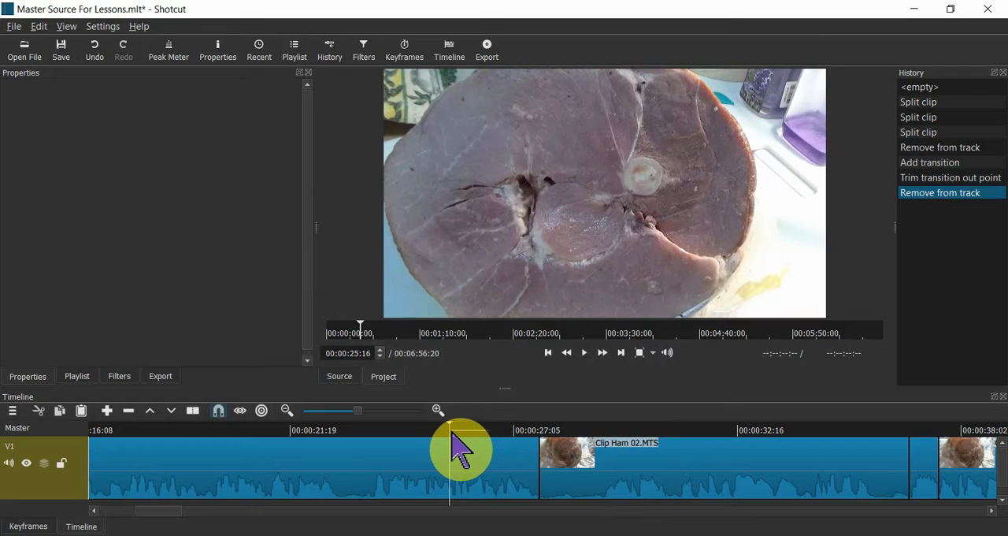
{"action": "key", "text": "space"}
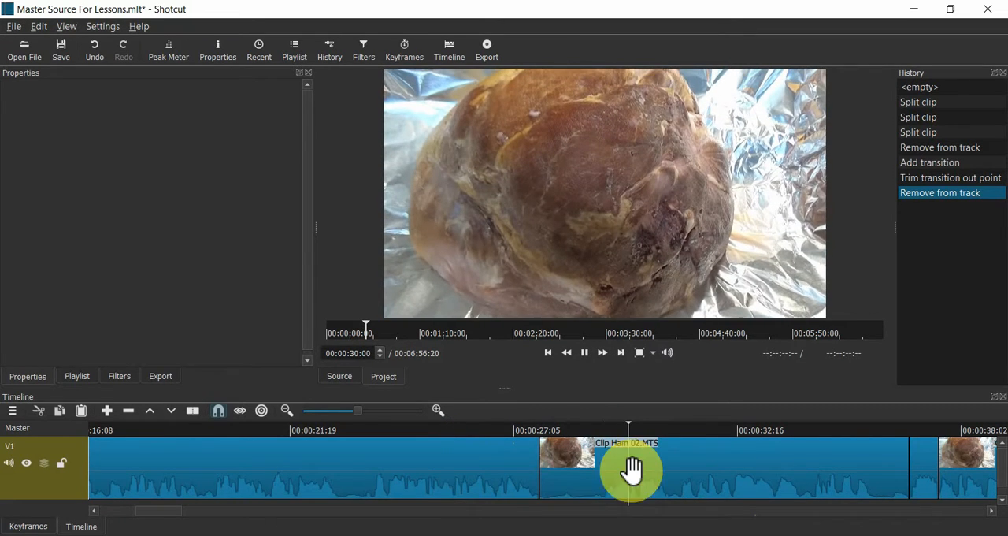
{"action": "key", "text": "space"}
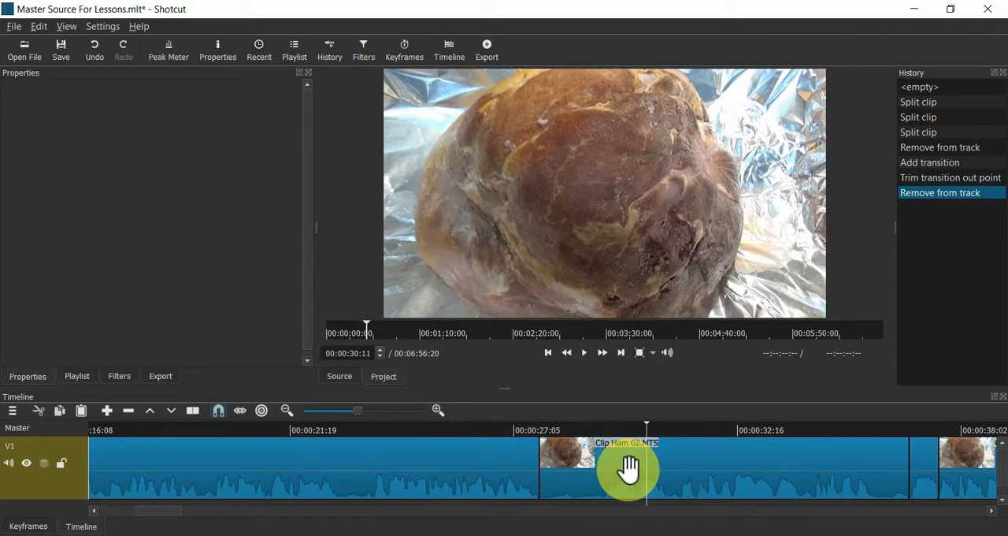
- Play back across the short split segment in the middle of Clip Ham 02.MTS to review its content
{"action": "left_click", "coordinate": [904, 432]}
{"action": "left_click", "coordinate": [992, 509]}
{"action": "left_click", "coordinate": [992, 510]}
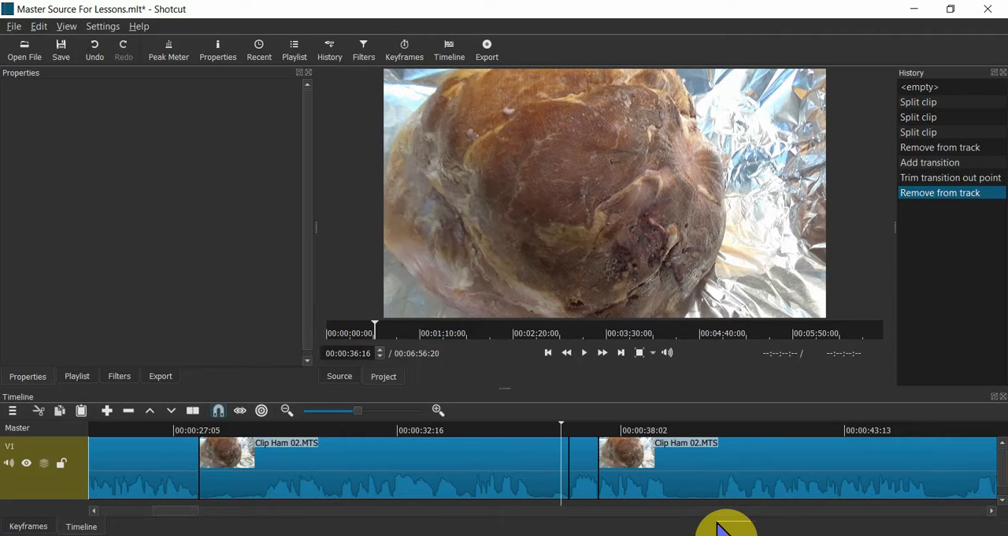
{"action": "key", "text": "XF86AudioLowerVolume"}
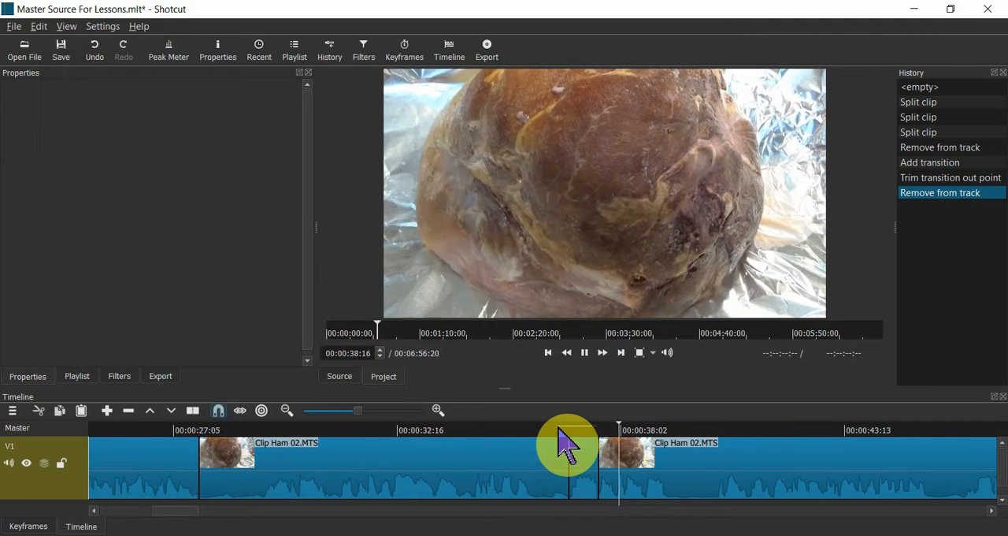
{"action": "left_click", "coordinate": [561, 450]}
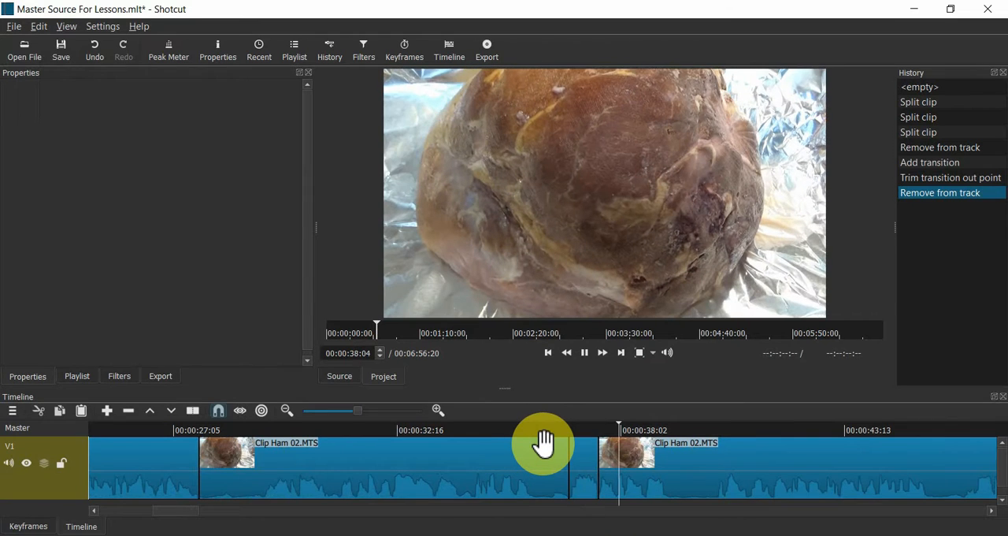
{"action": "key", "text": "space"}
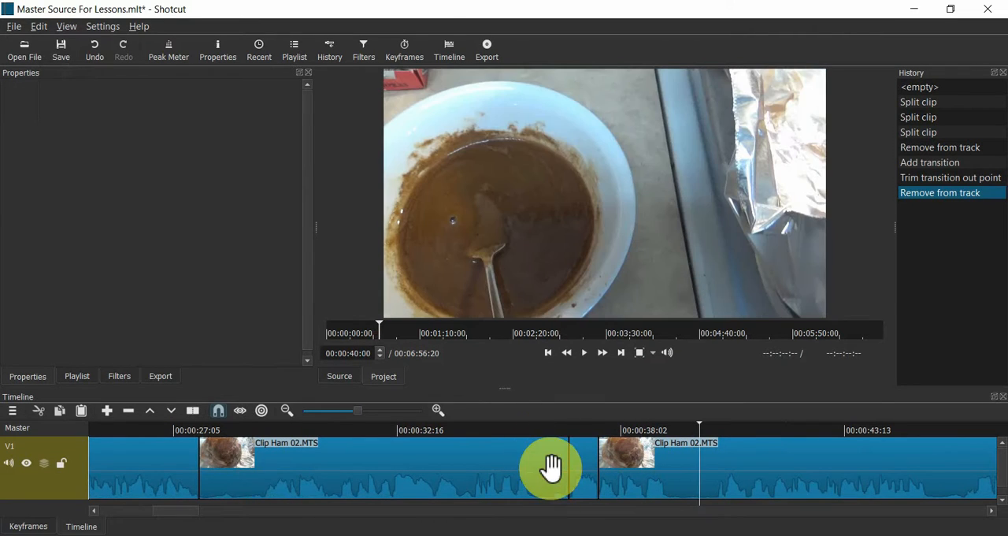
{"action": "key", "text": "space"}
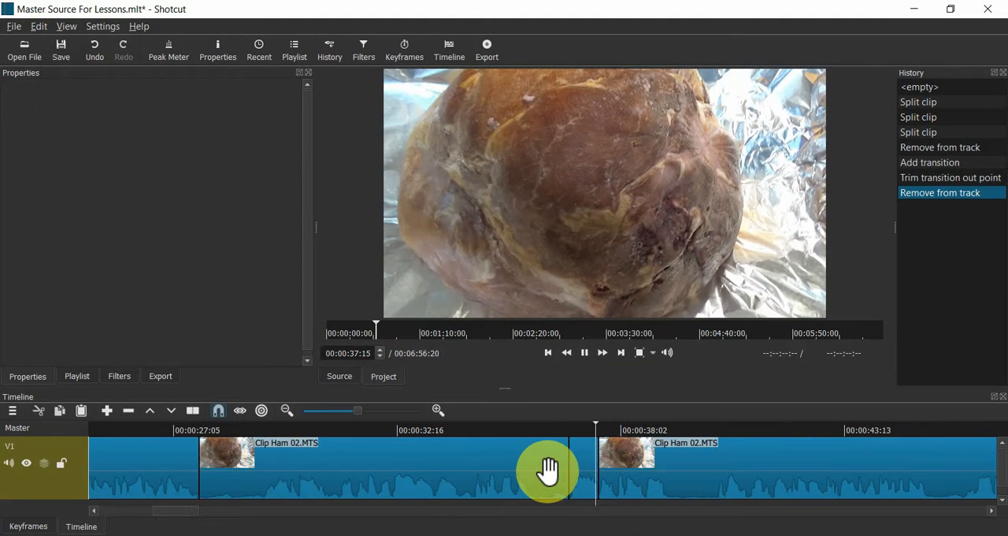
{"action": "key", "text": "space"}
- Remove the short split segment between the two longer Clip Ham 02.MTS parts from the track
{"action": "left_click", "coordinate": [583, 454]}
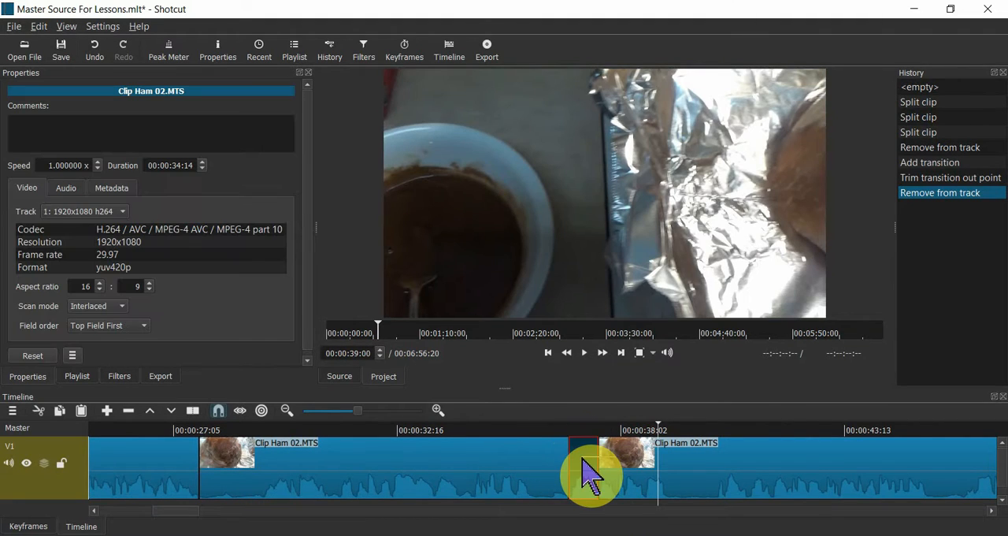
{"action": "right_click", "coordinate": [579, 455]}
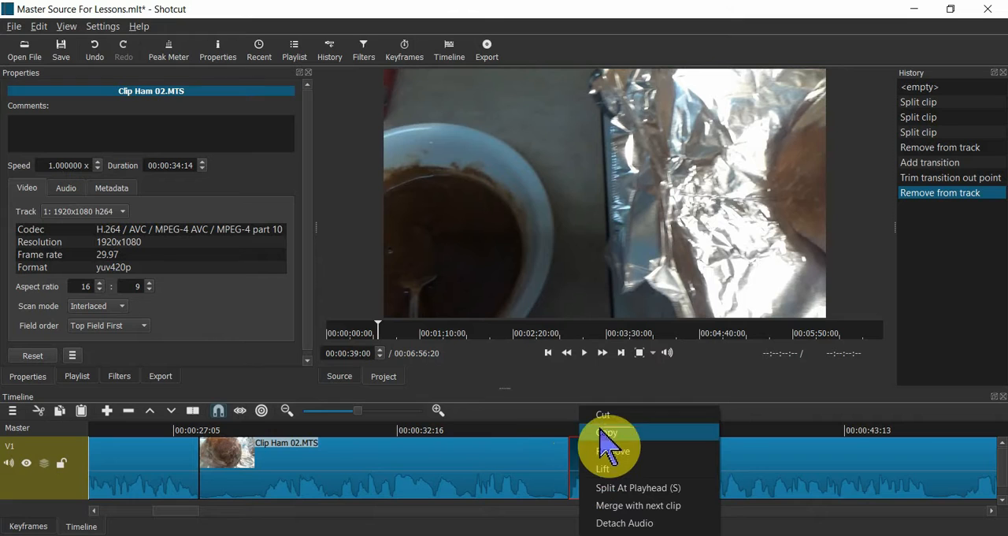
{"action": "key", "text": "Escape"}
{"action": "key", "text": "Delete"}
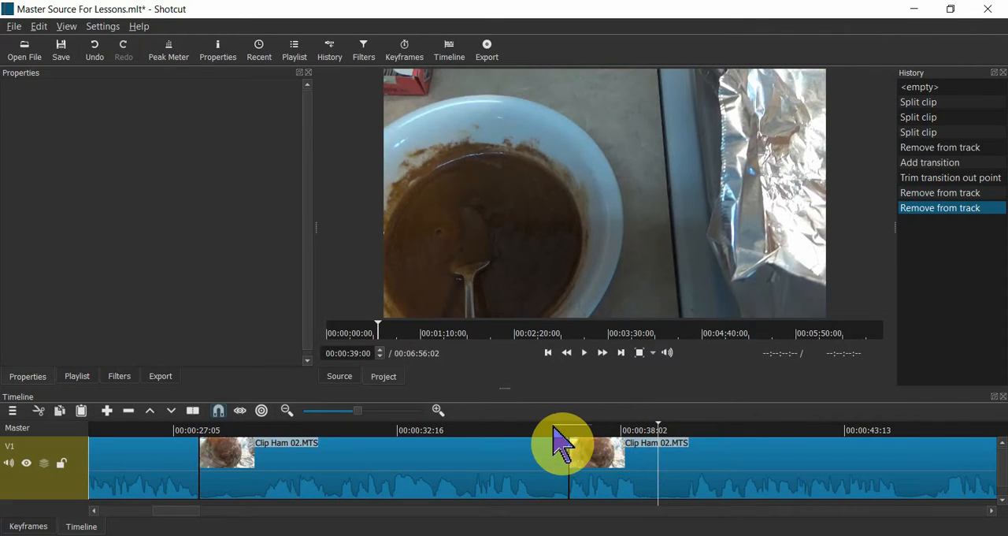
- Play back across the join between the two remaining Clip Ham 02.MTS parts to check the cut
{"action": "left_click", "coordinate": [516, 445]}
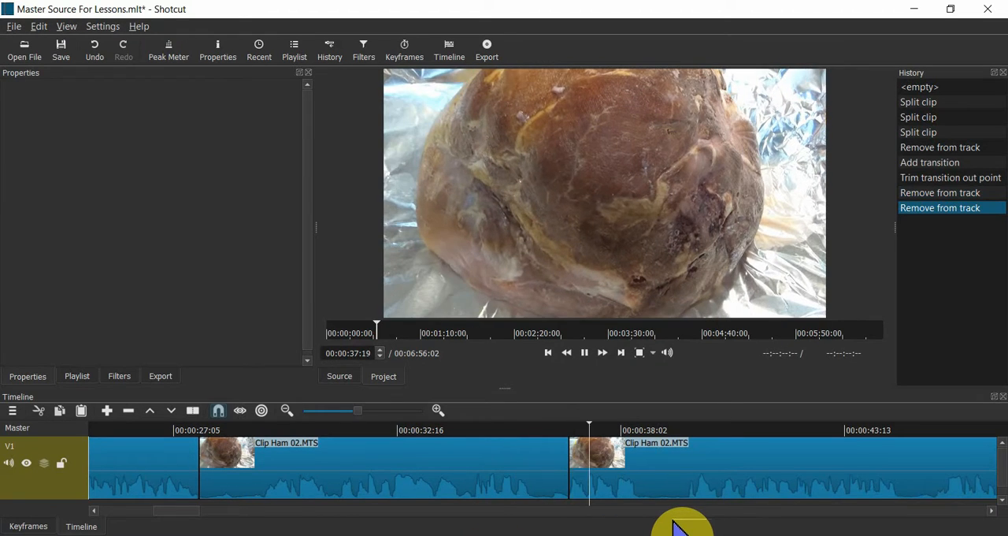
{"action": "left_click", "coordinate": [549, 430]}
{"action": "key", "text": "space"}
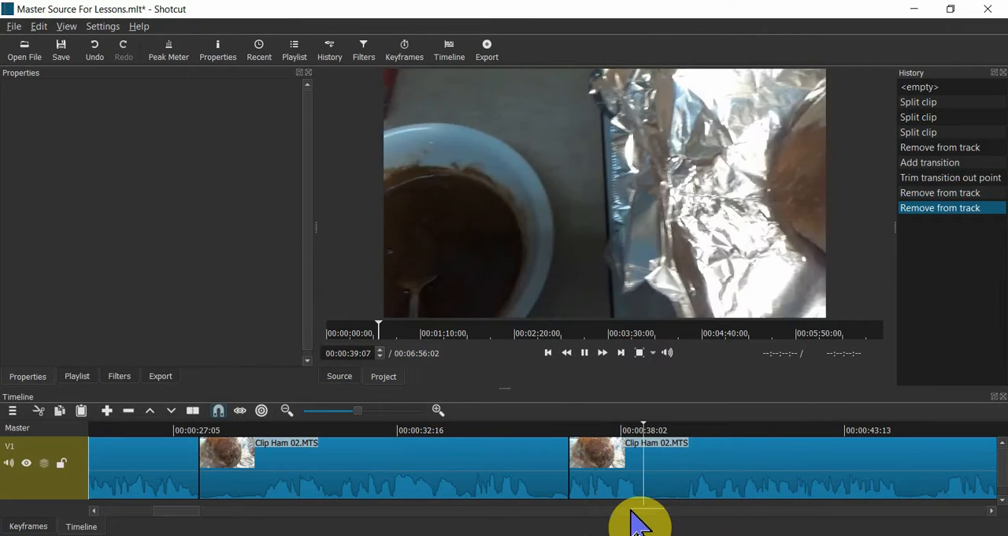
{"action": "key", "text": "space"}
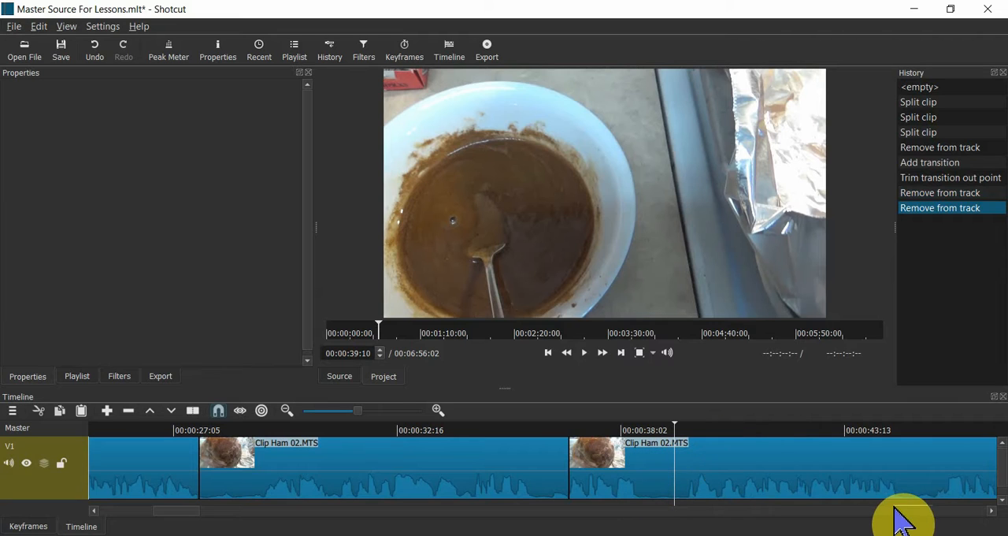
- Play back the transition between Clip Ham 02.MTS and Clip Ham 03.MTS and compare the footage on both sides
{"action": "left_click", "coordinate": [990, 512]}
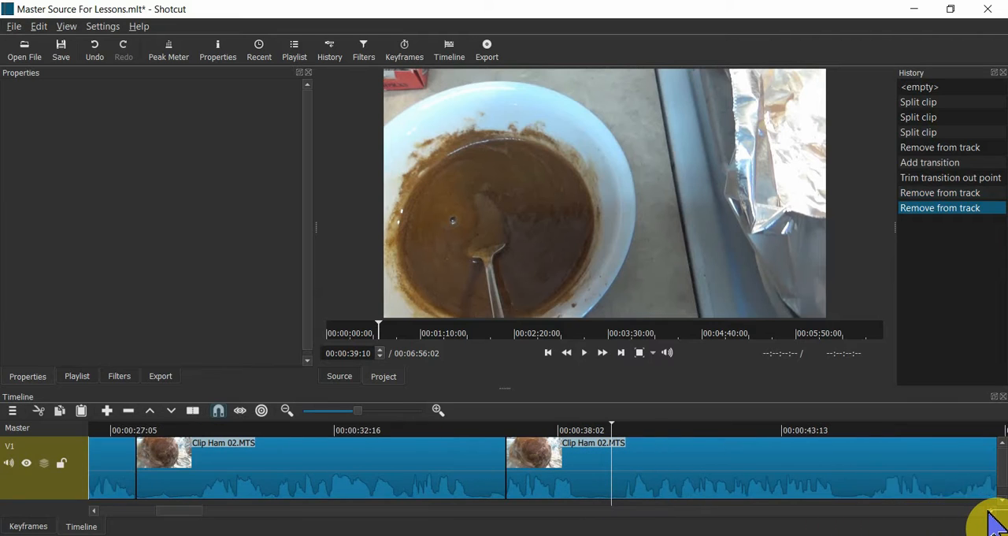
{"action": "left_click_drag", "start_coordinate": [989, 512], "coordinate": [990, 512]}
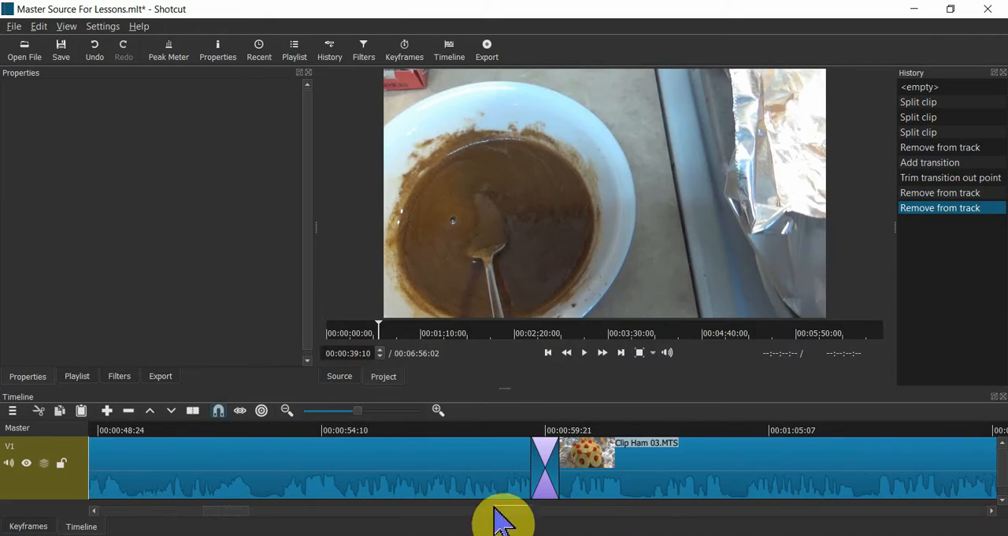
{"action": "left_click", "coordinate": [555, 461]}
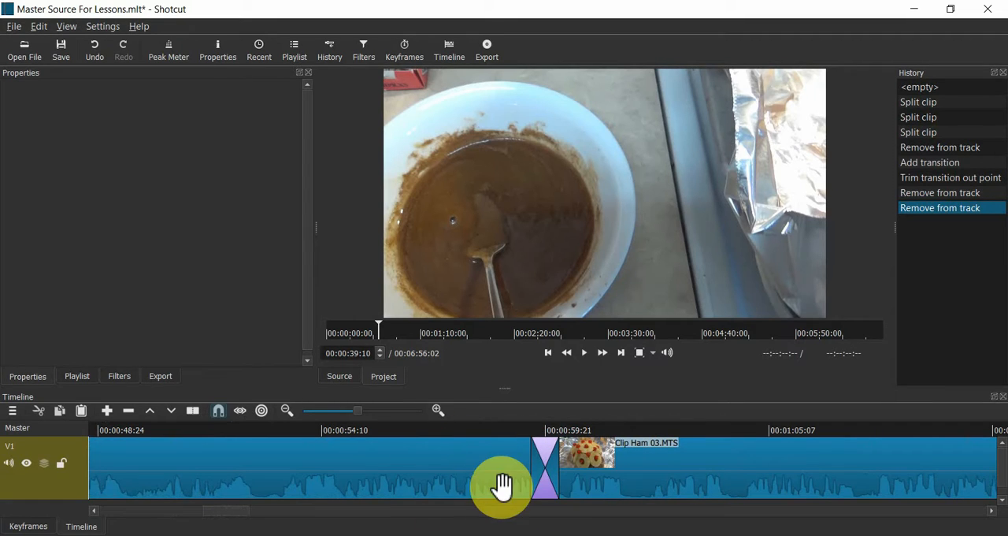
{"action": "left_click", "coordinate": [508, 447]}
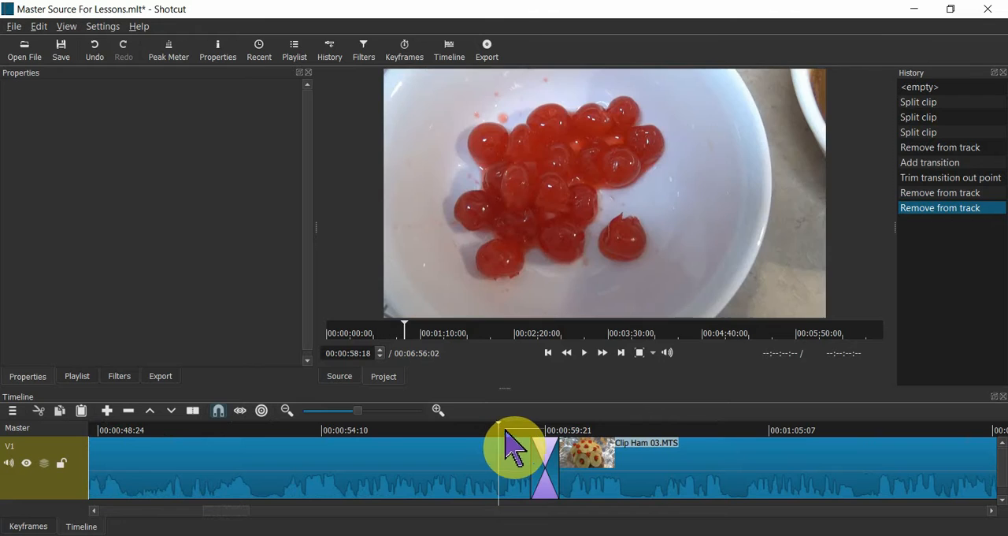
{"action": "key", "text": "space"}
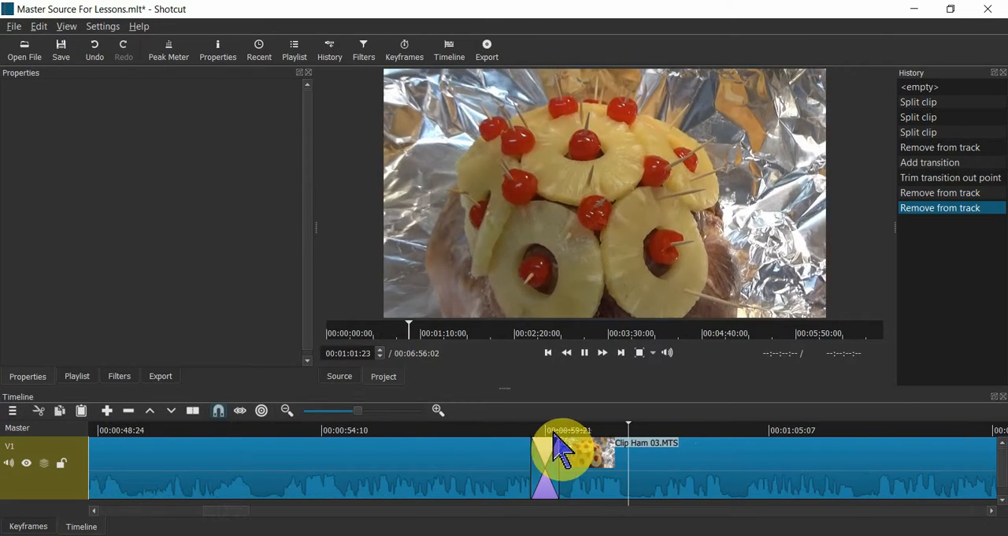
{"action": "left_click", "coordinate": [499, 435]}
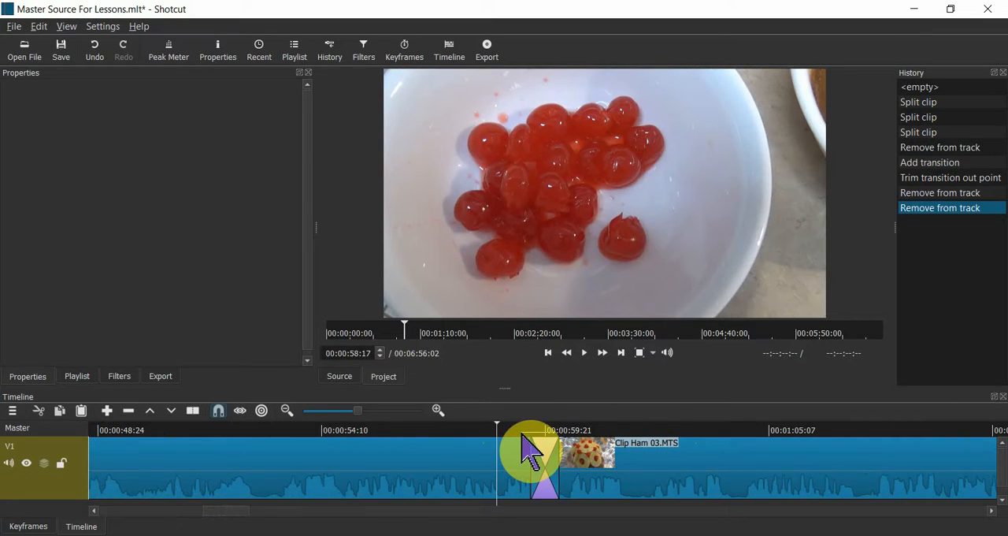
{"action": "left_click", "coordinate": [582, 440]}
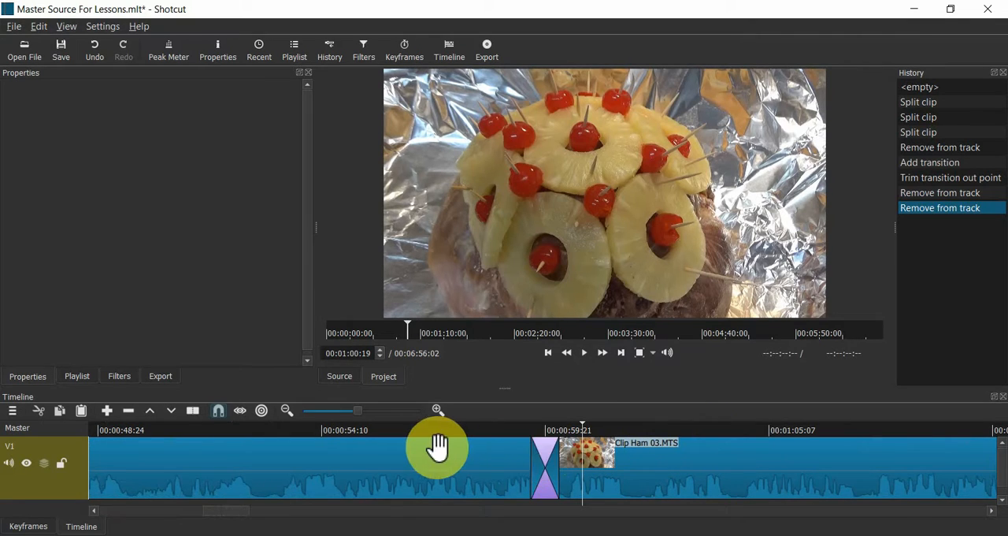
- Select the transition before Clip Ham 03.MTS to show its properties and replay the footage around it
{"action": "left_click", "coordinate": [546, 459]}
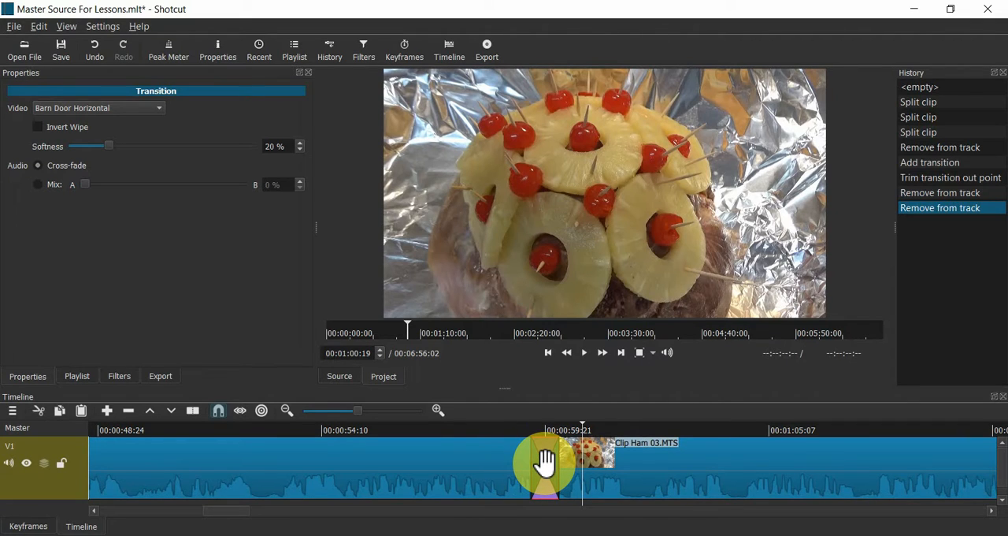
{"action": "left_click", "coordinate": [505, 433]}
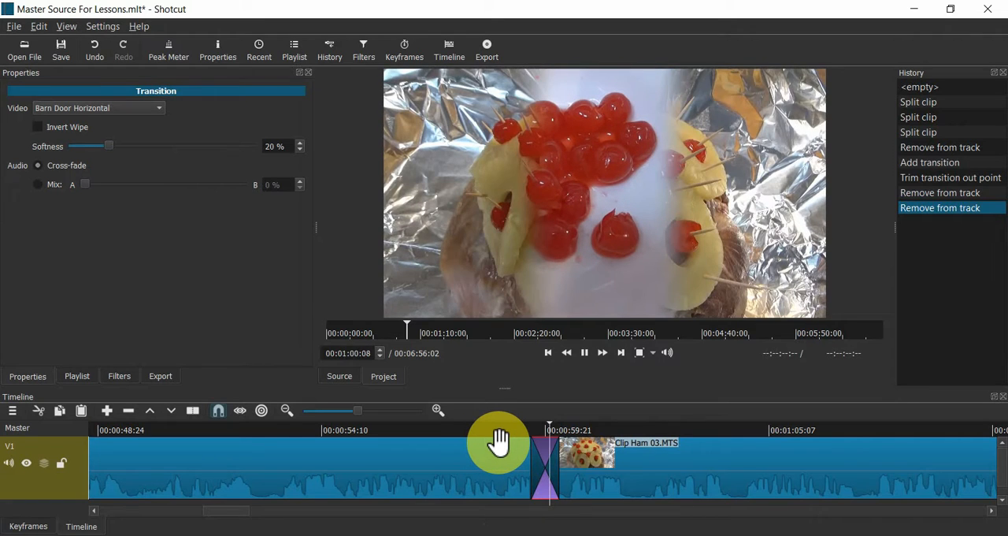
{"action": "left_click", "coordinate": [393, 435]}
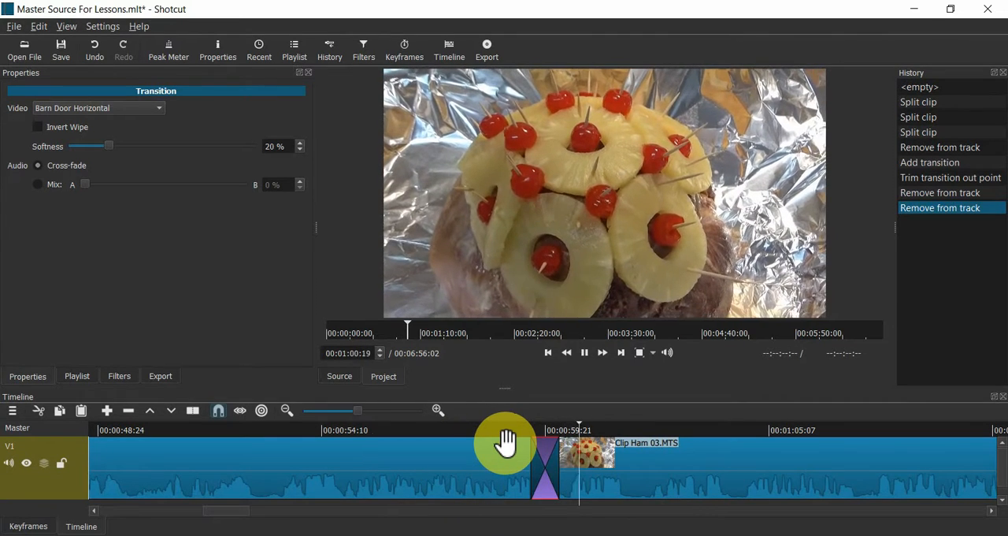
- Stop playback and set the video wipe of the transition before Clip Ham 03.MTS to Barn V Up
{"action": "key", "text": "space"}
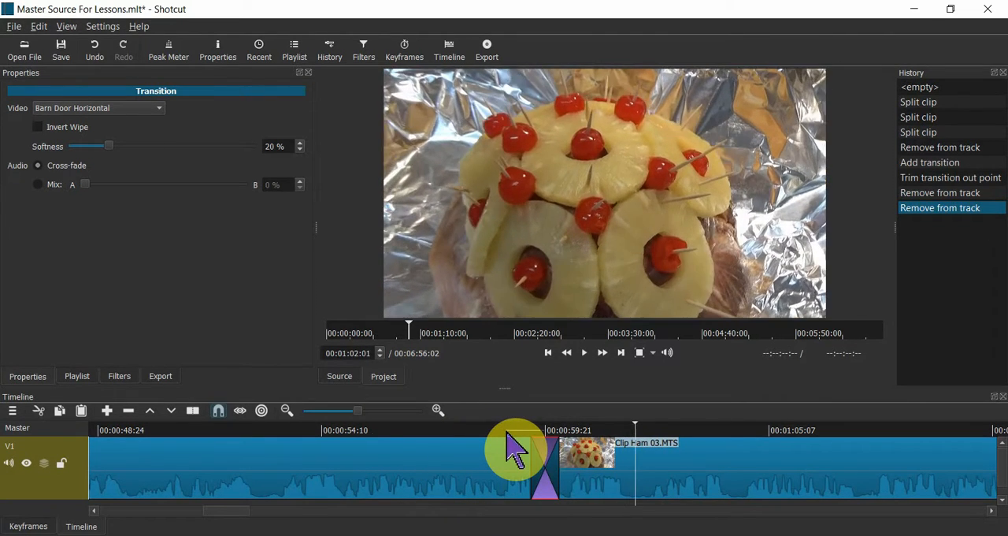
{"action": "left_click", "coordinate": [163, 110]}
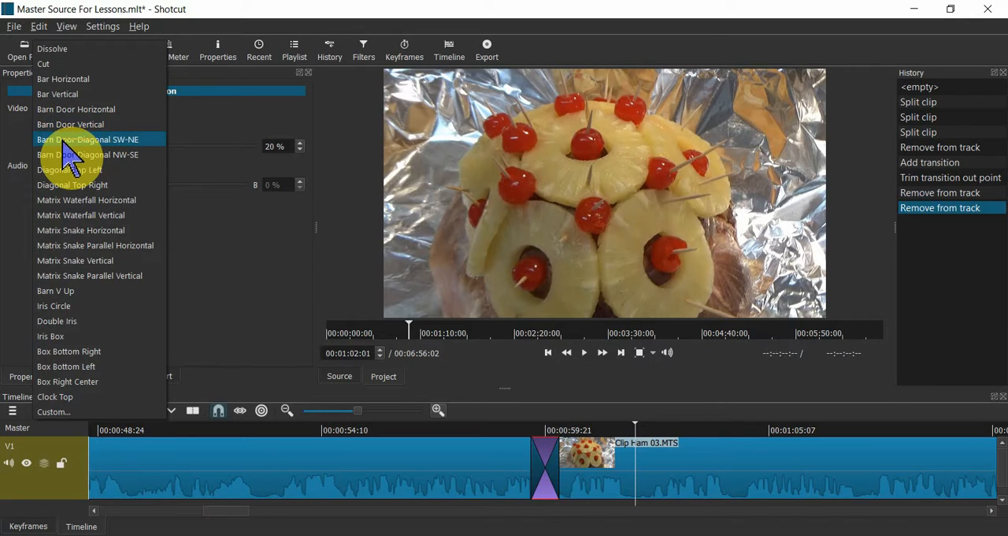
{"action": "left_click", "coordinate": [53, 291]}
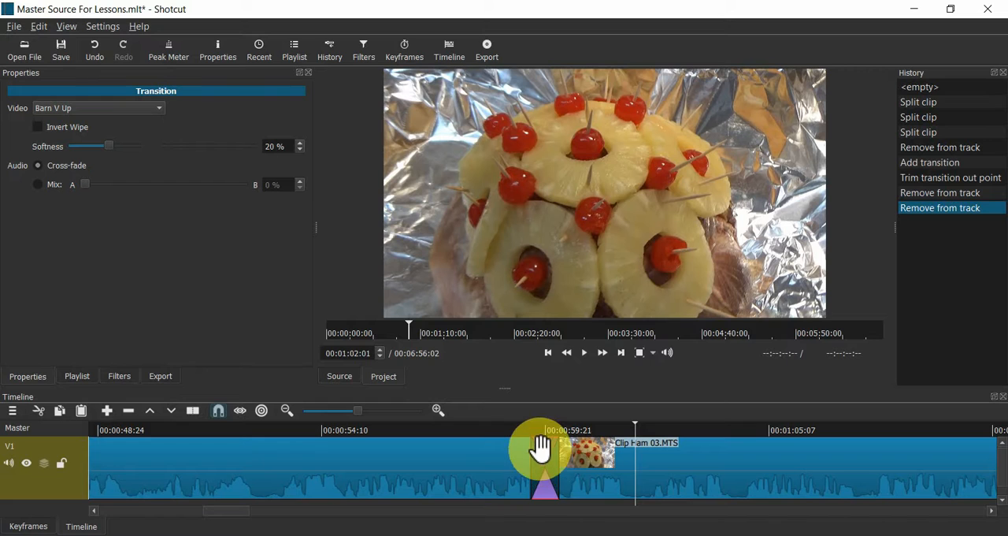
- Lengthen the transition before Clip Ham 03.MTS to slightly more than twice its length by extending its out point
{"action": "left_click", "coordinate": [458, 437]}
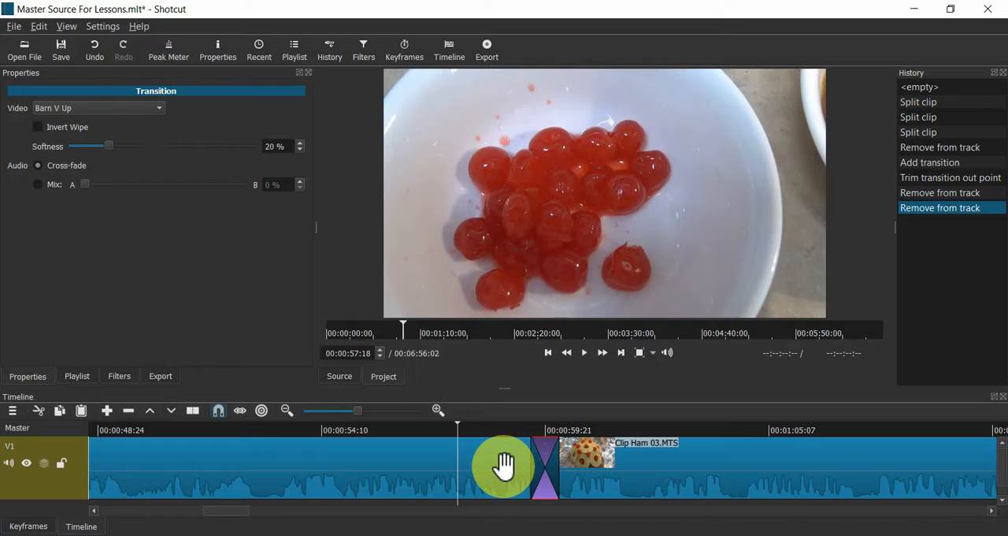
{"action": "left_click_drag", "start_coordinate": [531, 464], "coordinate": [597, 464]}
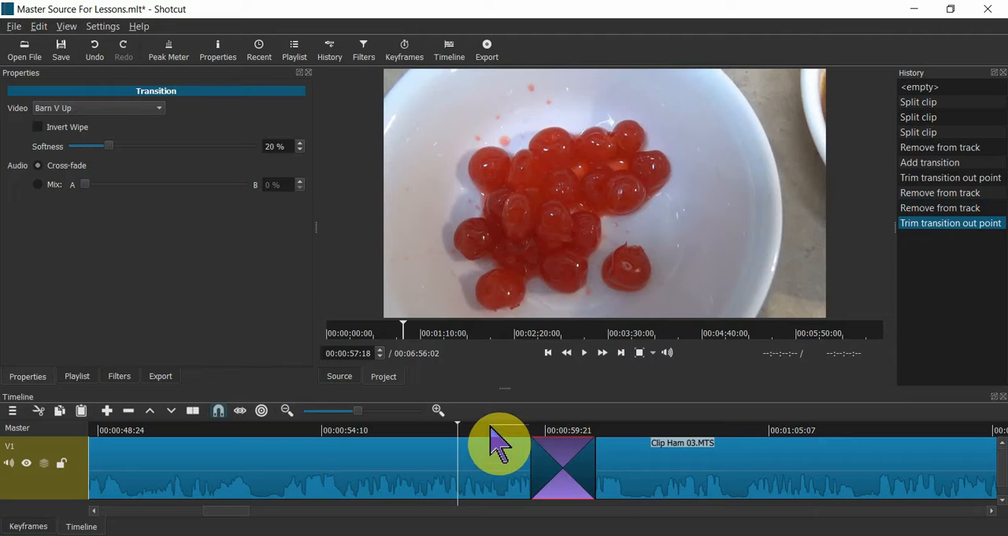
- Play back the lengthened Barn V Up transition into Clip Ham 03.MTS several times, starting from different points before it
{"action": "left_click", "coordinate": [479, 449]}
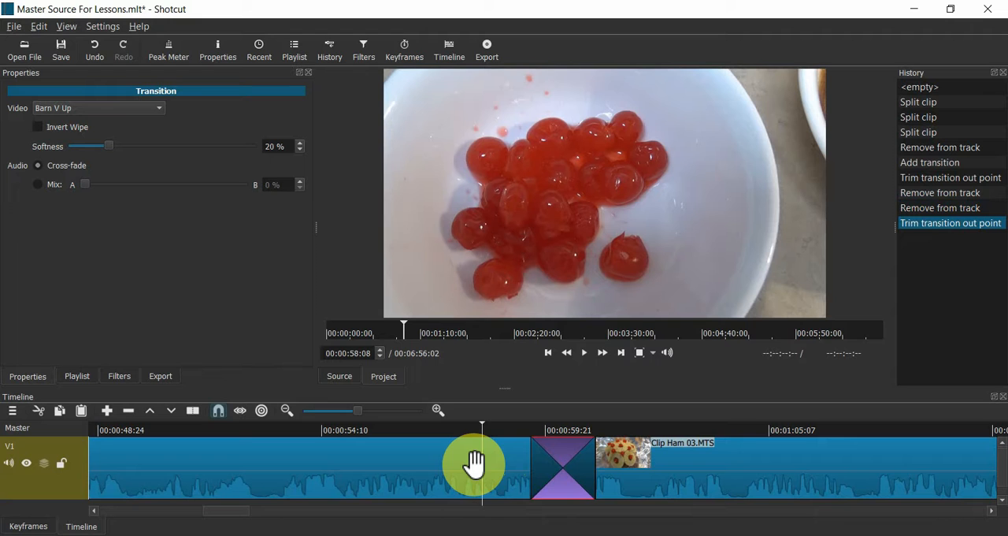
{"action": "key", "text": "space"}
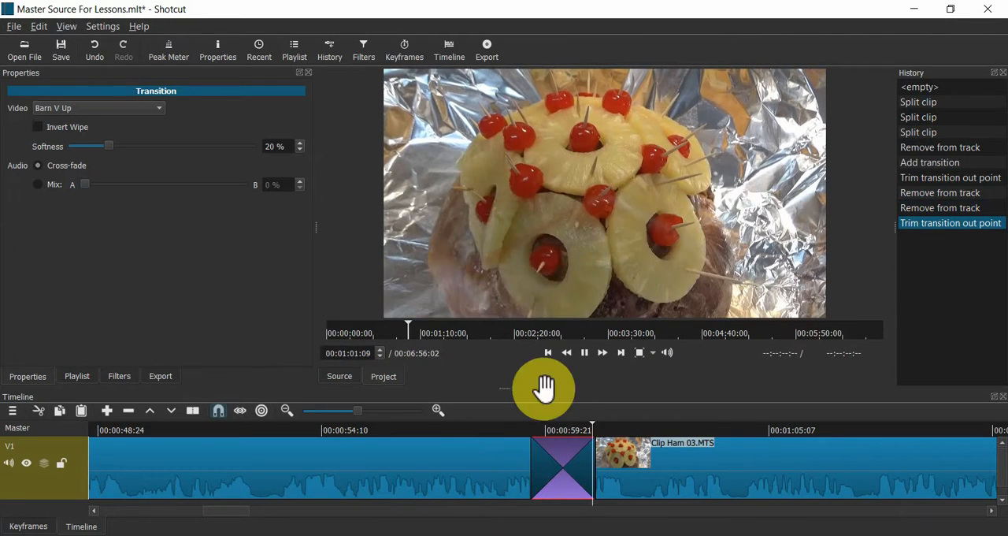
{"action": "left_click", "coordinate": [492, 450]}
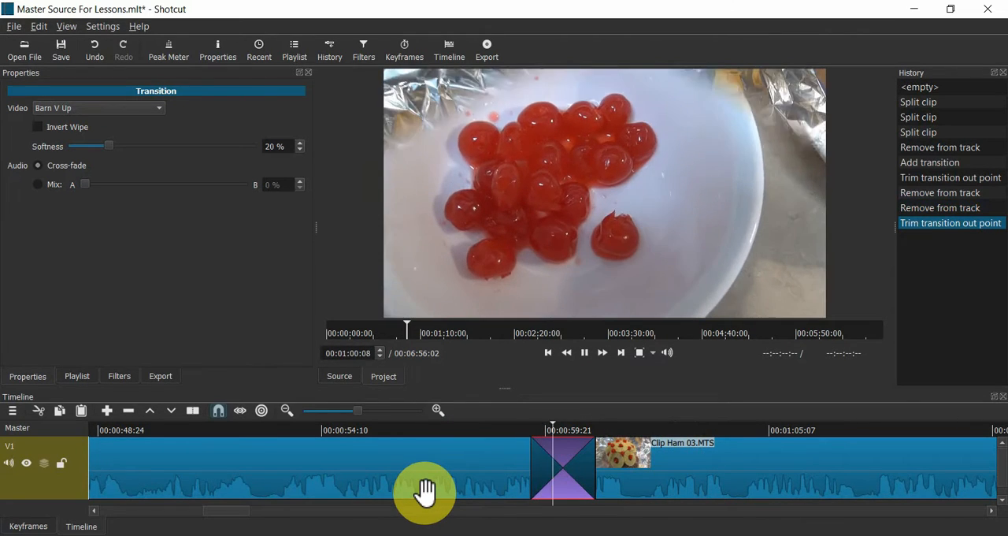
{"action": "key", "text": "space"}
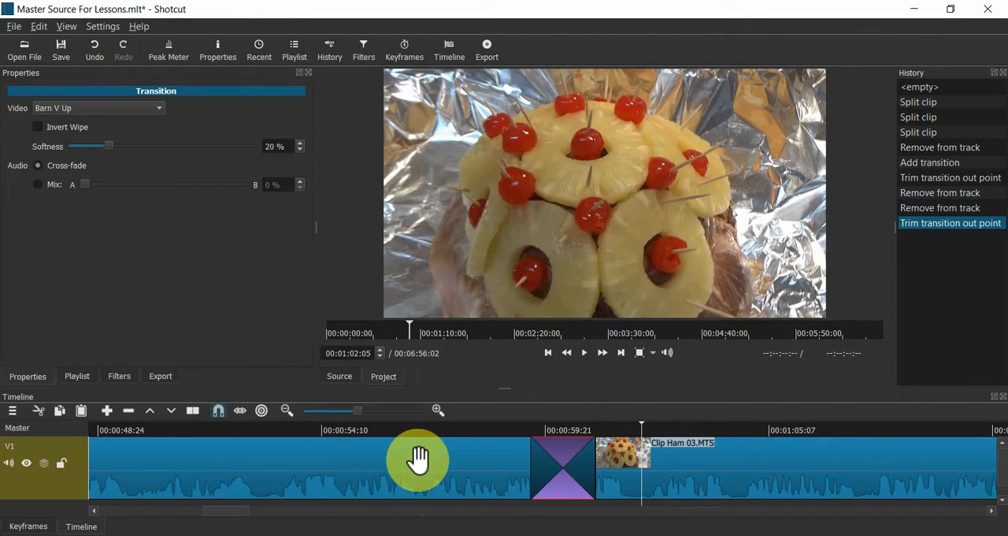
{"action": "left_click", "coordinate": [315, 440]}
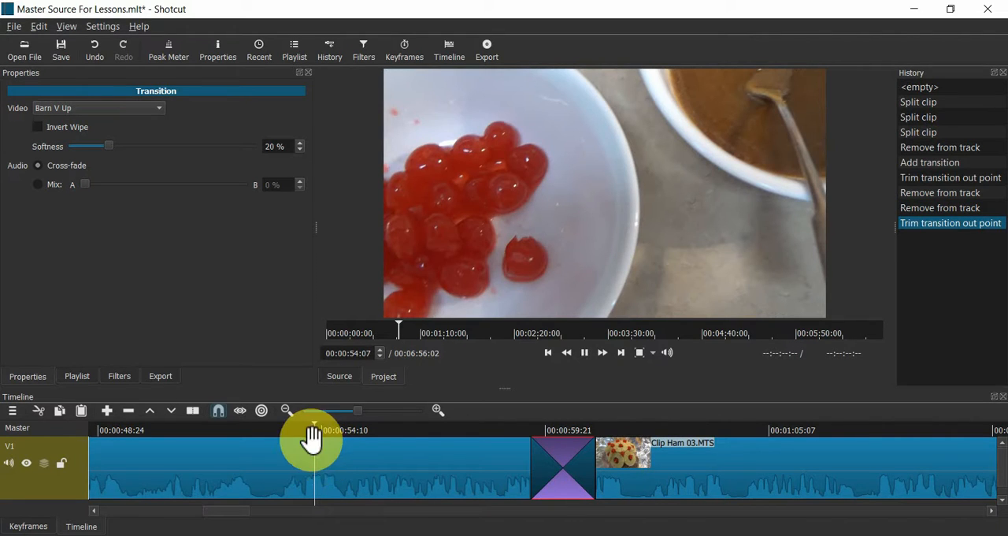
{"action": "key", "text": "space"}
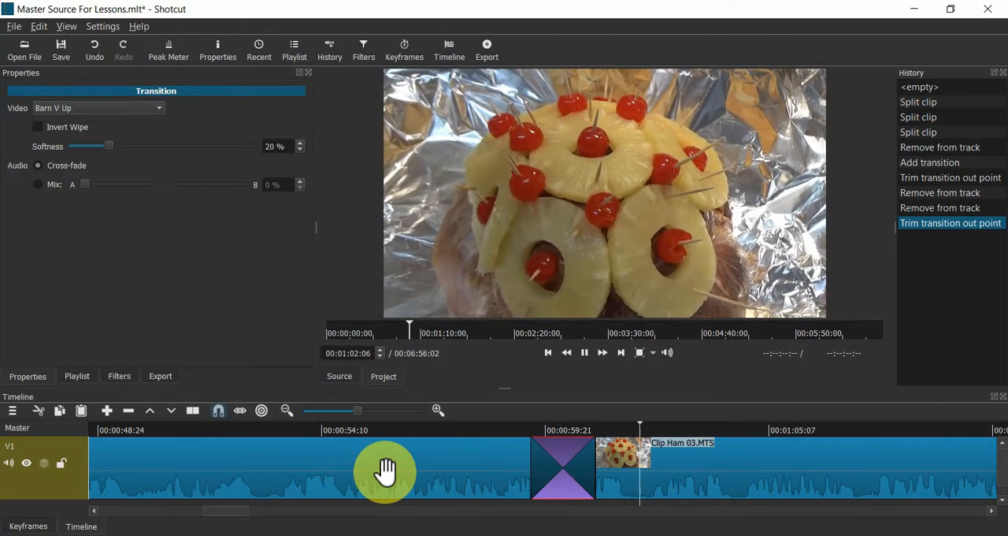
{"action": "key", "text": "space"}
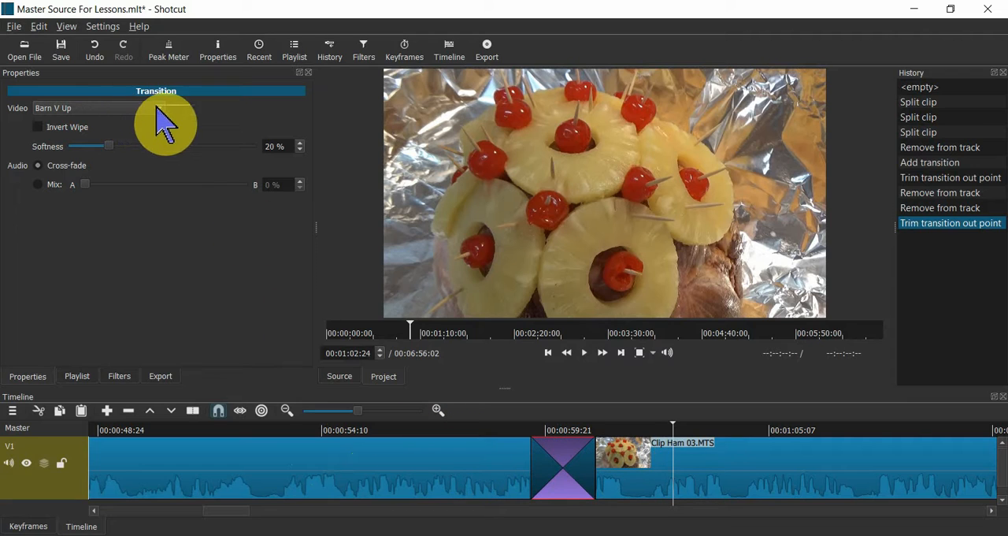
{"action": "left_click", "coordinate": [158, 108]}
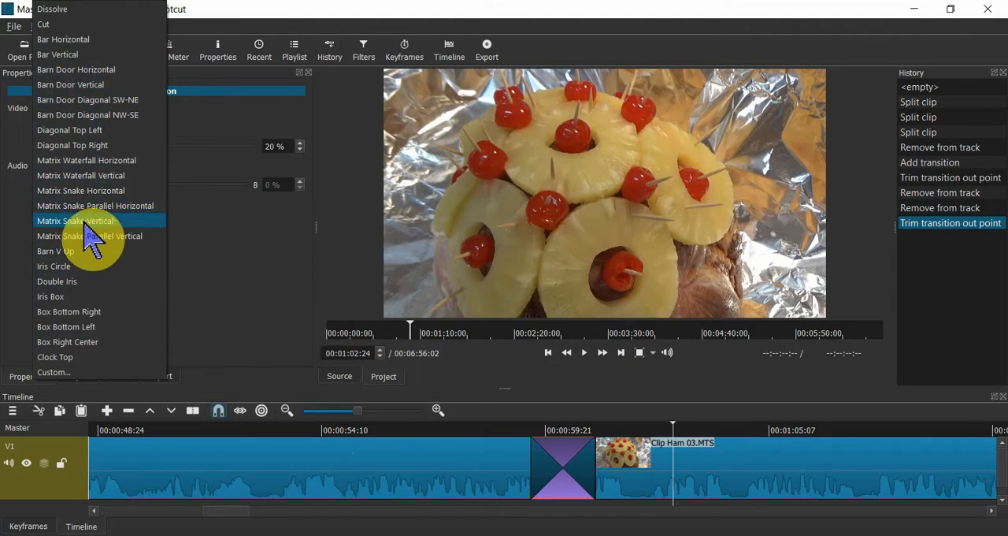
{"action": "left_click", "coordinate": [239, 277]}
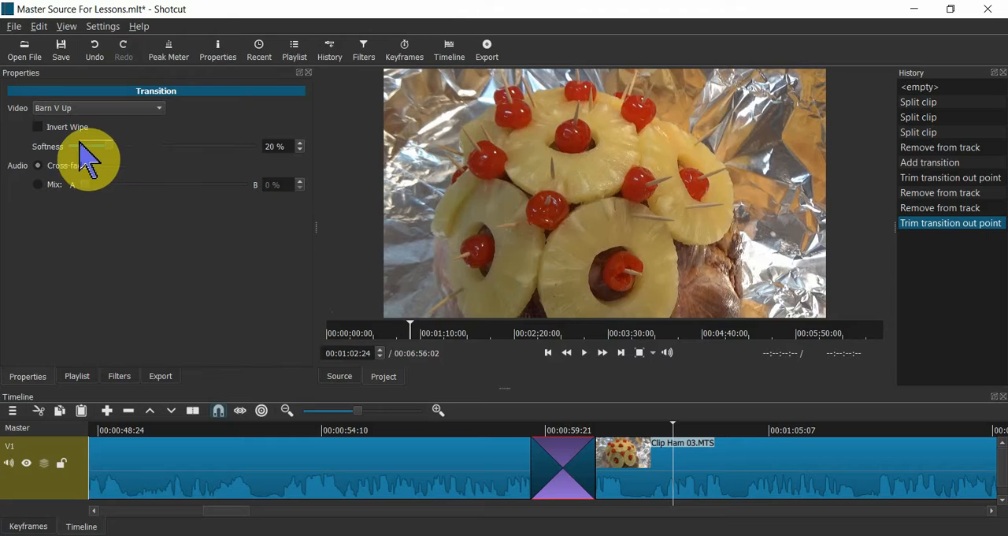
{"action": "left_click", "coordinate": [154, 109]}
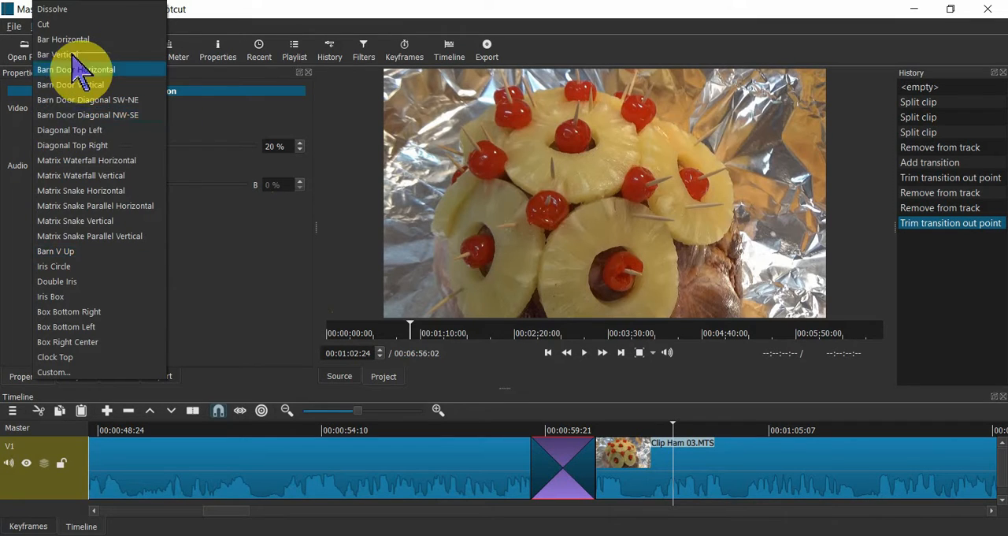
{"action": "left_click", "coordinate": [198, 142]}
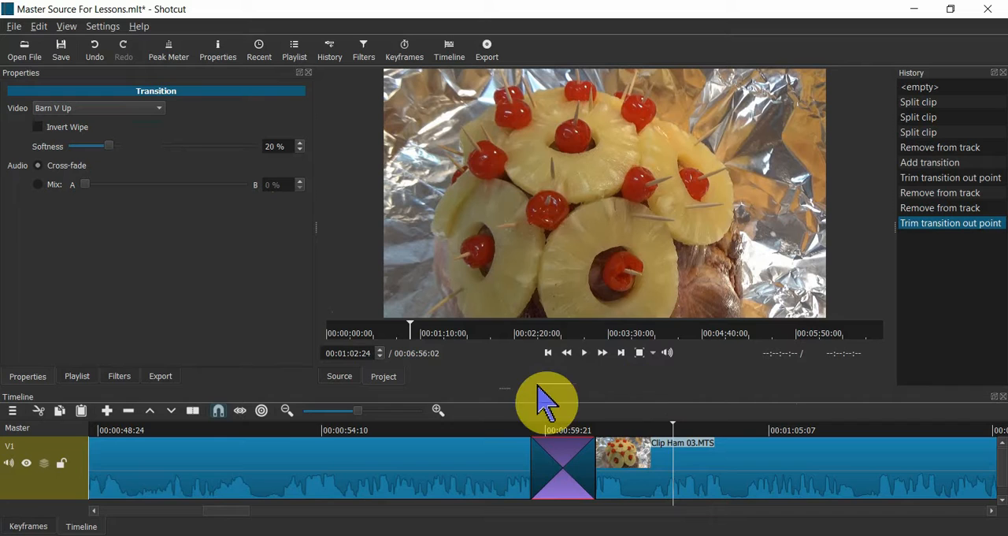
- Bring the start of the timeline into view, with the join between Intro Screen.jpg and Clip Ham 01.MTS
{"action": "left_click", "coordinate": [140, 515]}
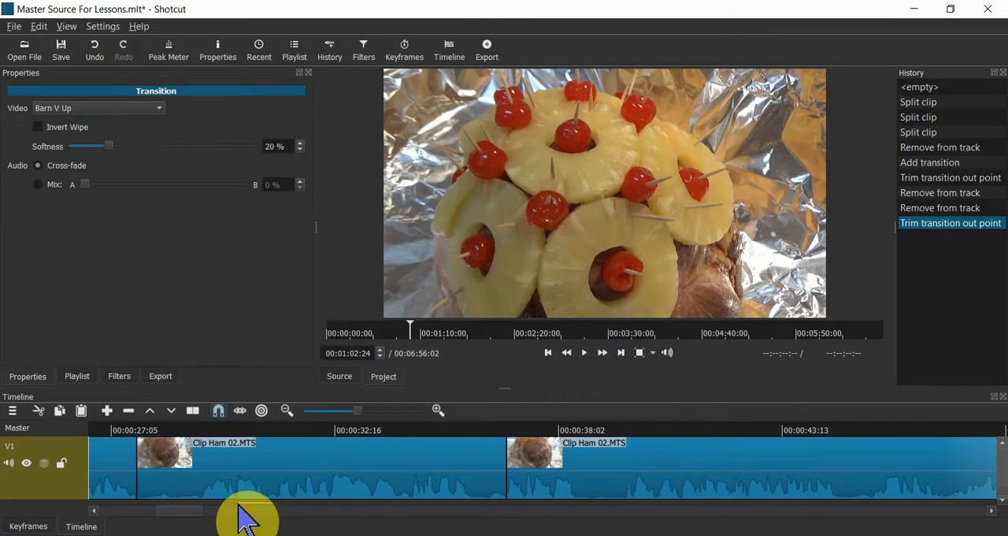
{"action": "left_click", "coordinate": [129, 510]}
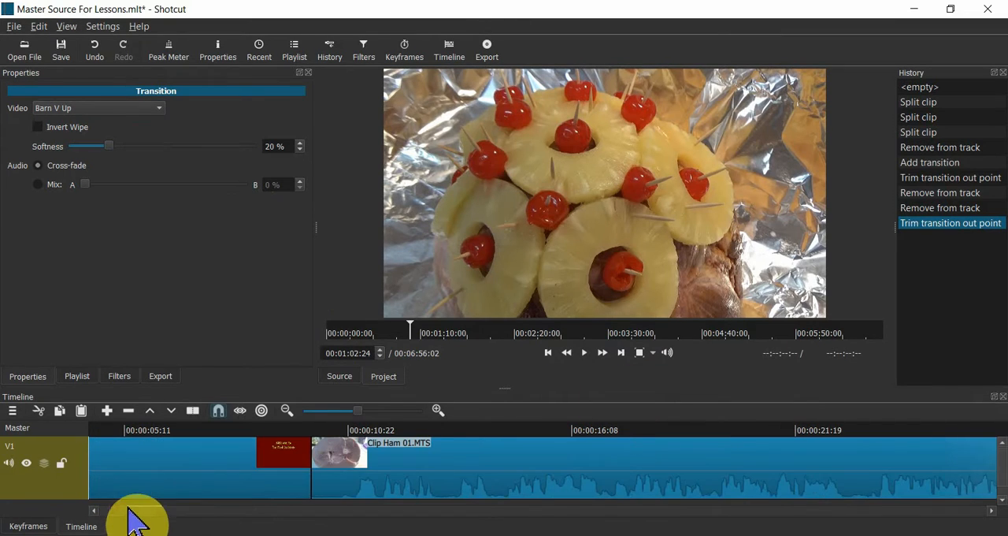
{"action": "left_click", "coordinate": [197, 511]}
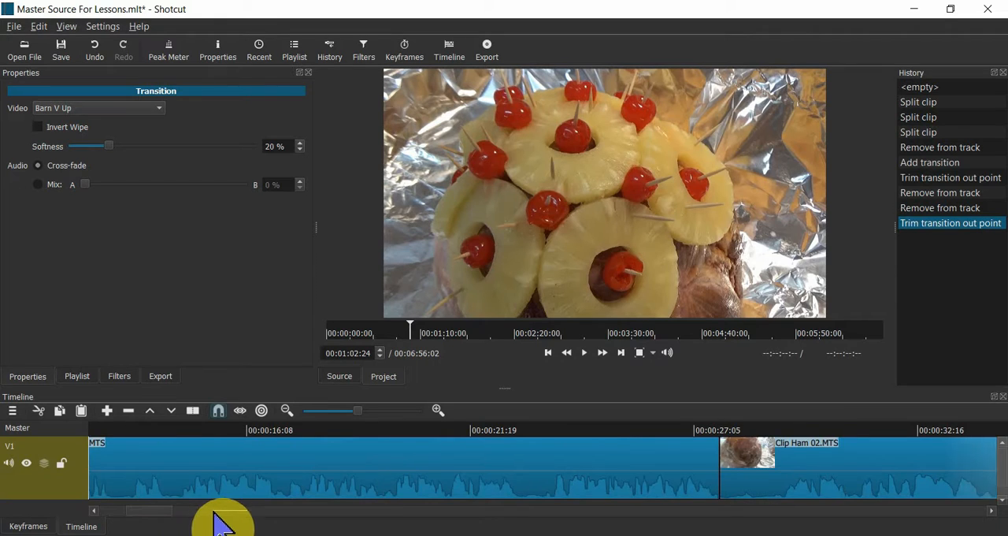
{"action": "left_click", "coordinate": [157, 510]}
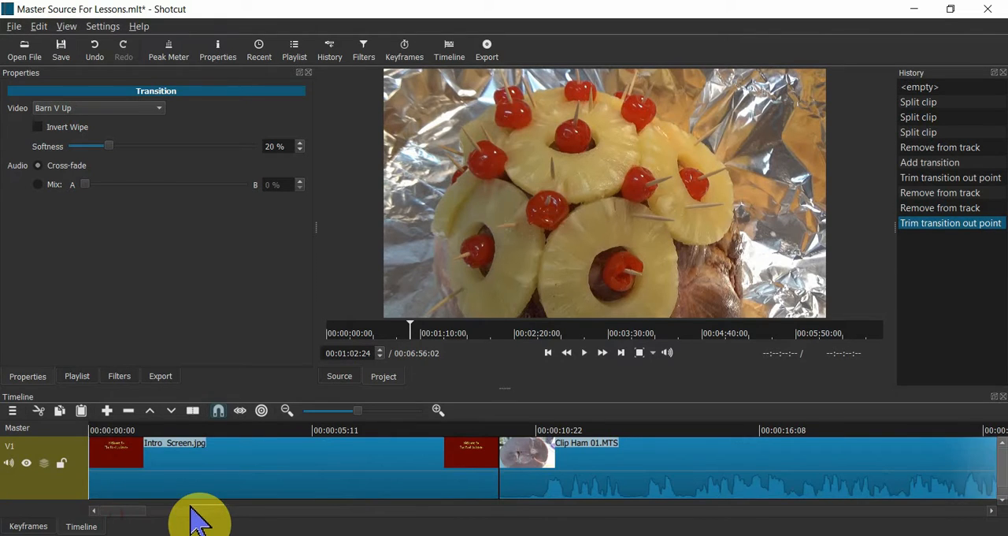